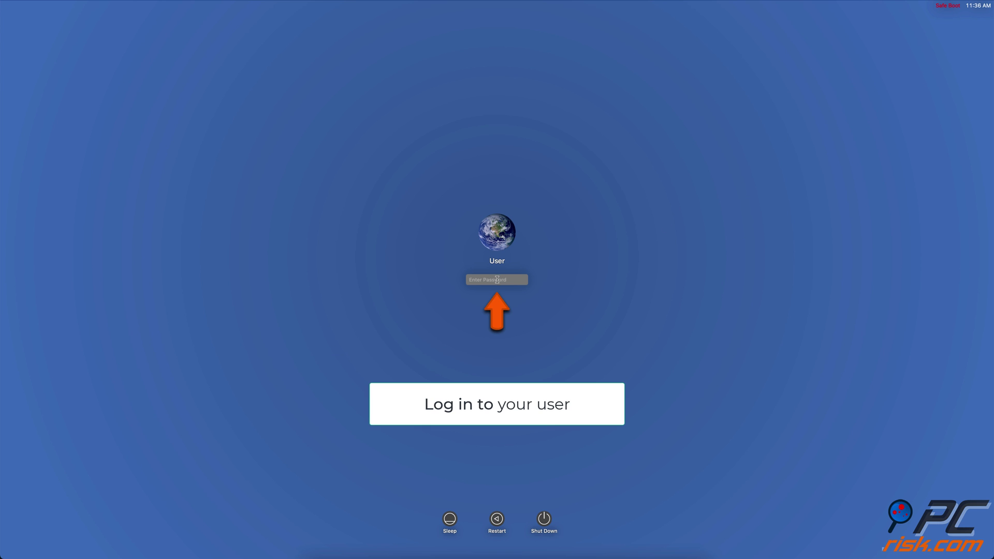
Log in with the account password and open the Utilities folder from Finder's Go menu
text(password)
key(Return)
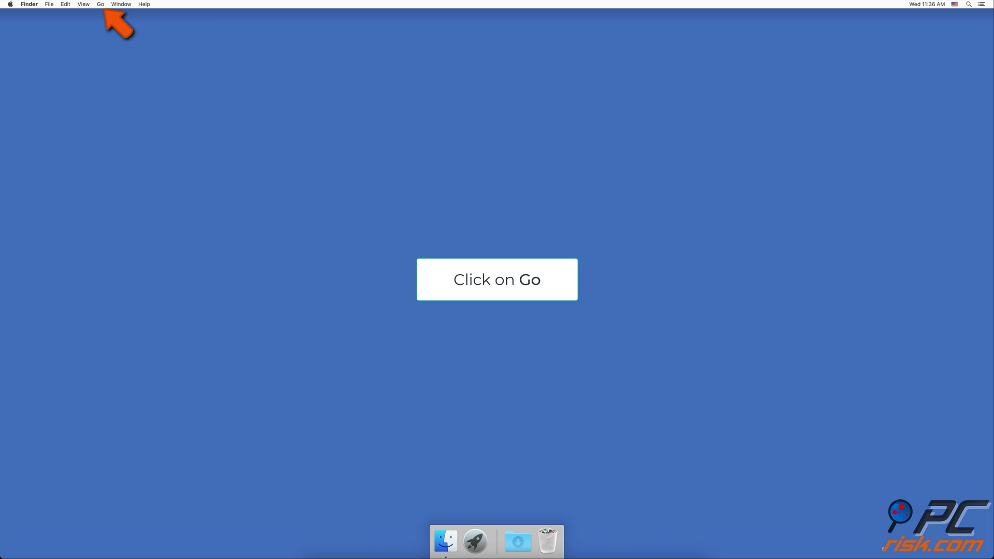
click(104, 6)
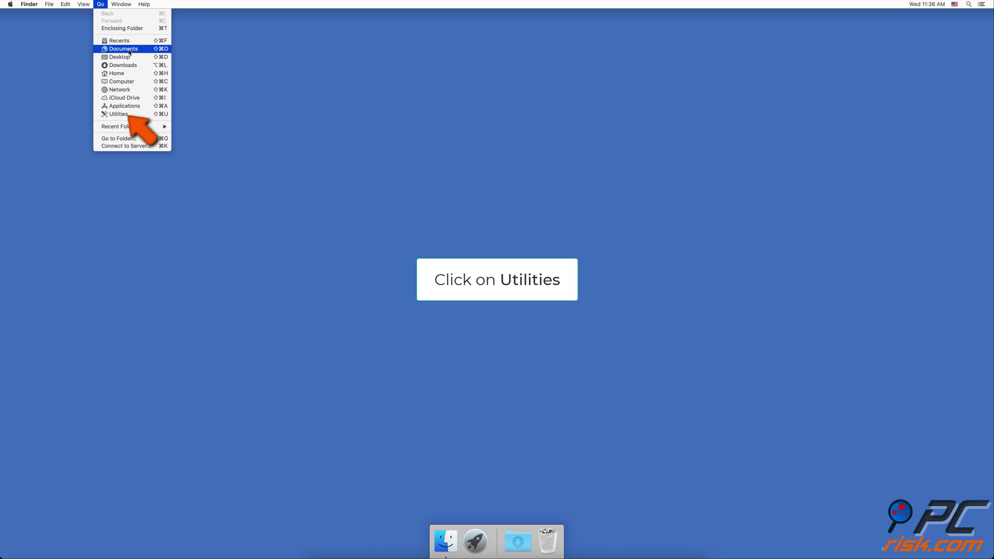
click(139, 114)
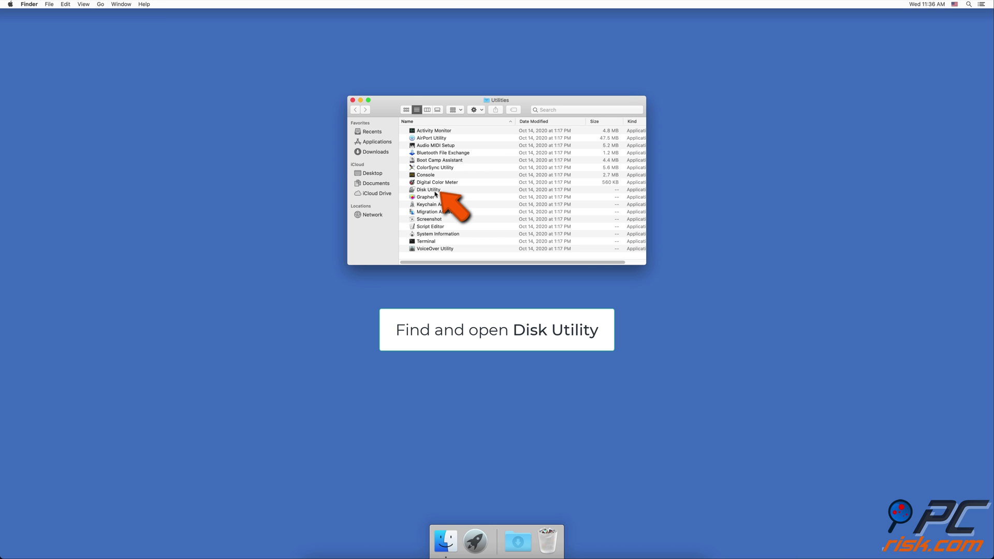
Run Disk Utility First Aid on Macintosh HD, dismiss the results and close Disk Utility
double_click(439, 194)
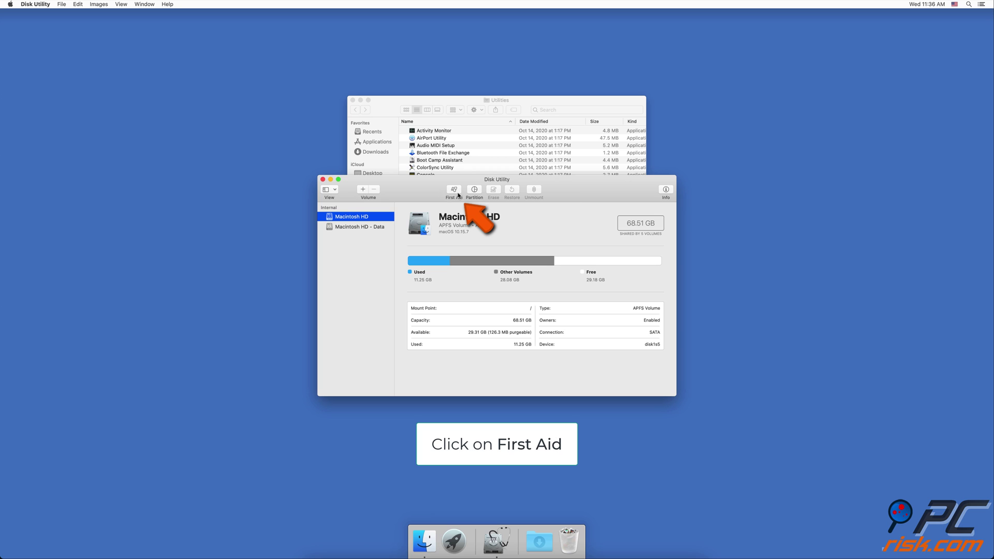
click(454, 192)
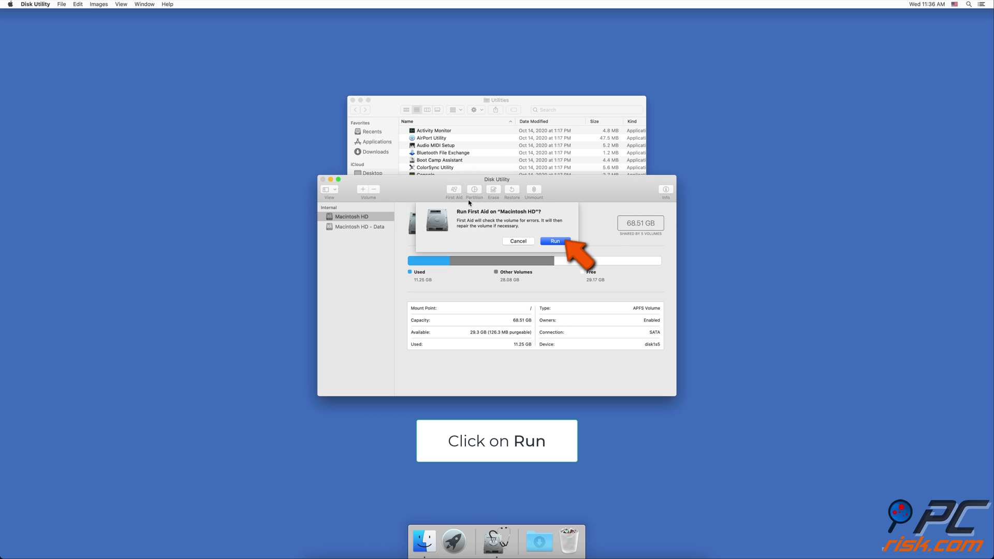
click(562, 244)
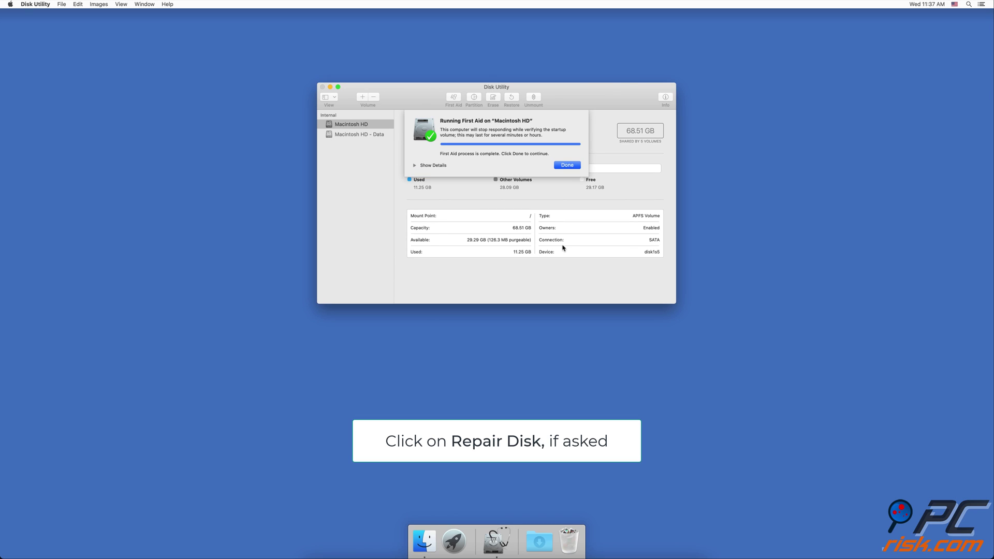
click(568, 165)
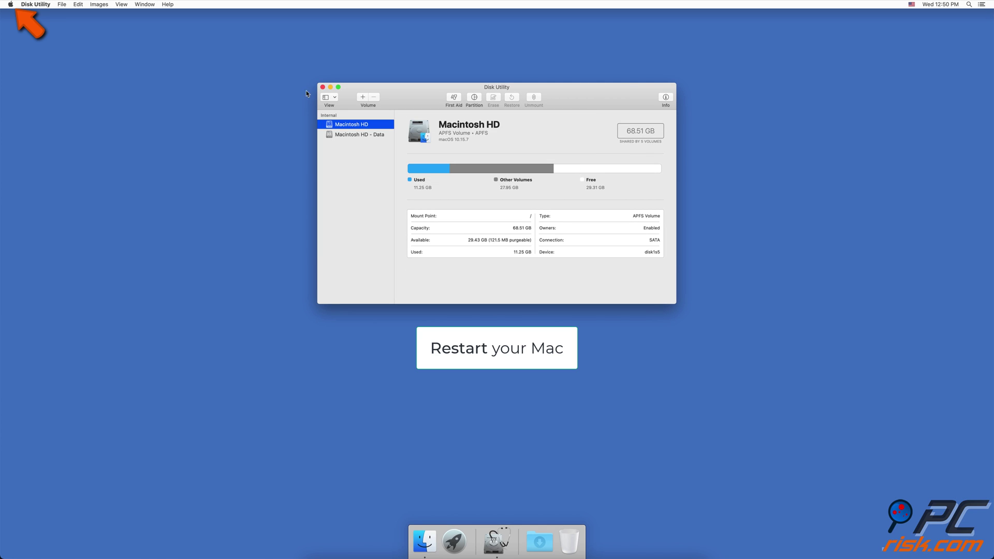
click(322, 87)
click(10, 4)
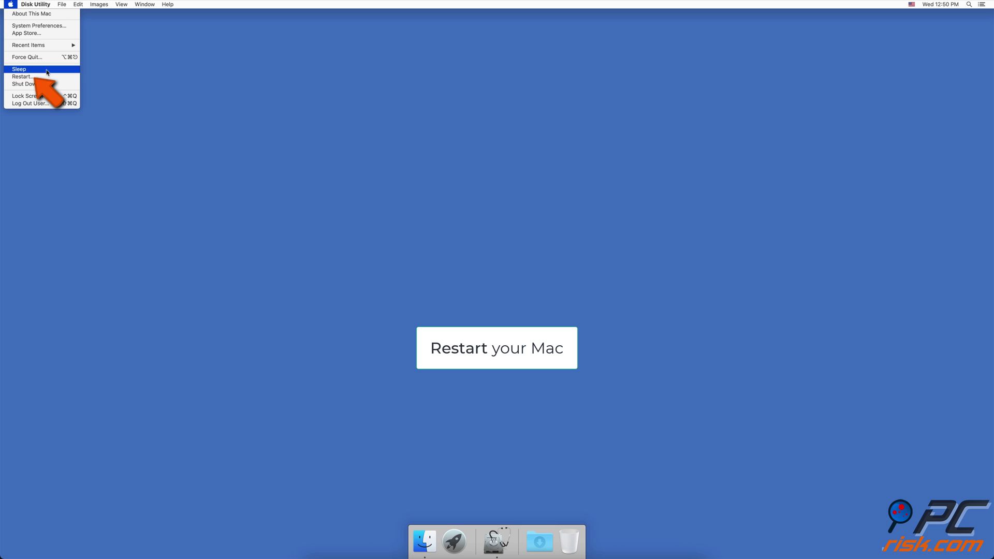
Restart the Mac from the Apple menu to boot into macOS Recovery
click(23, 72)
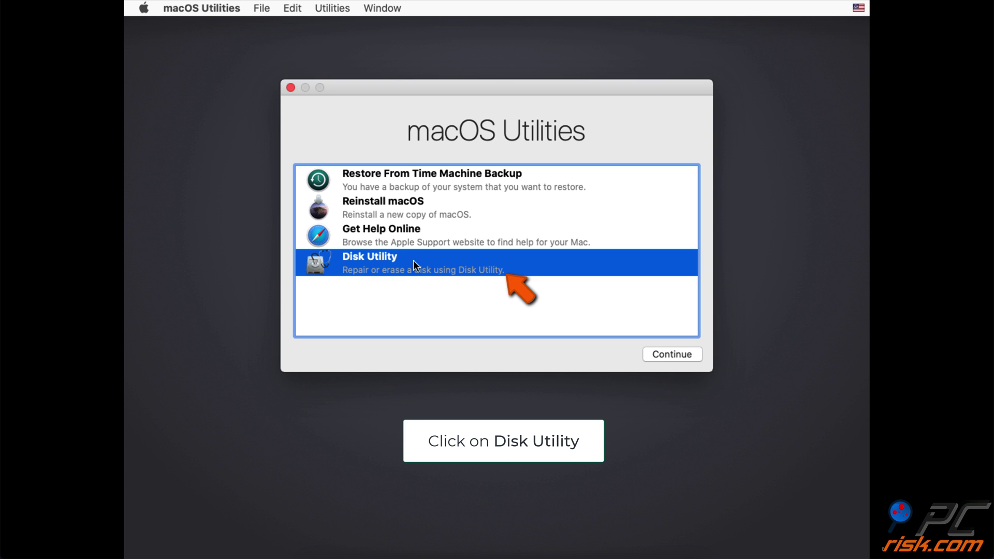
Open Disk Utility from Recovery, select Macintosh HD, and start First Aid on it
click(697, 354)
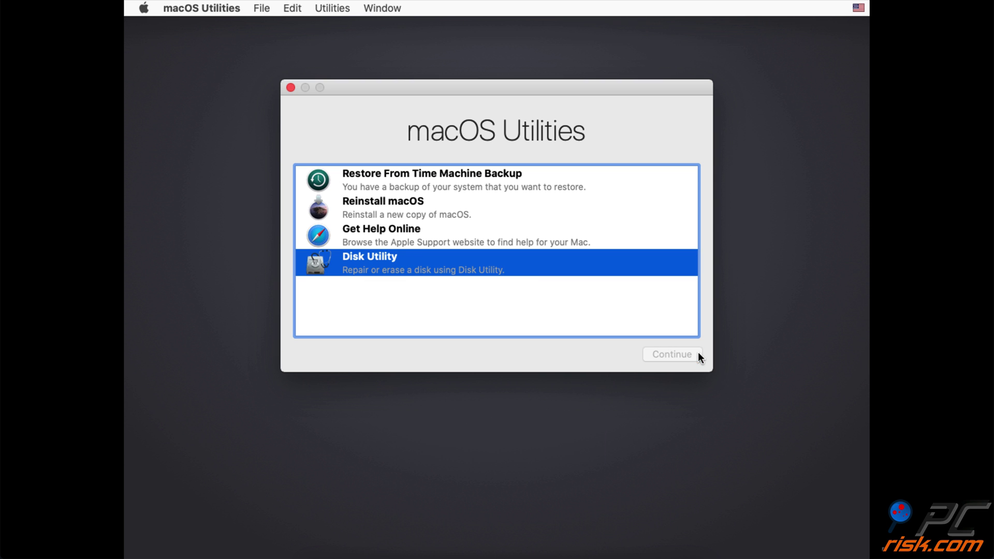
click(243, 175)
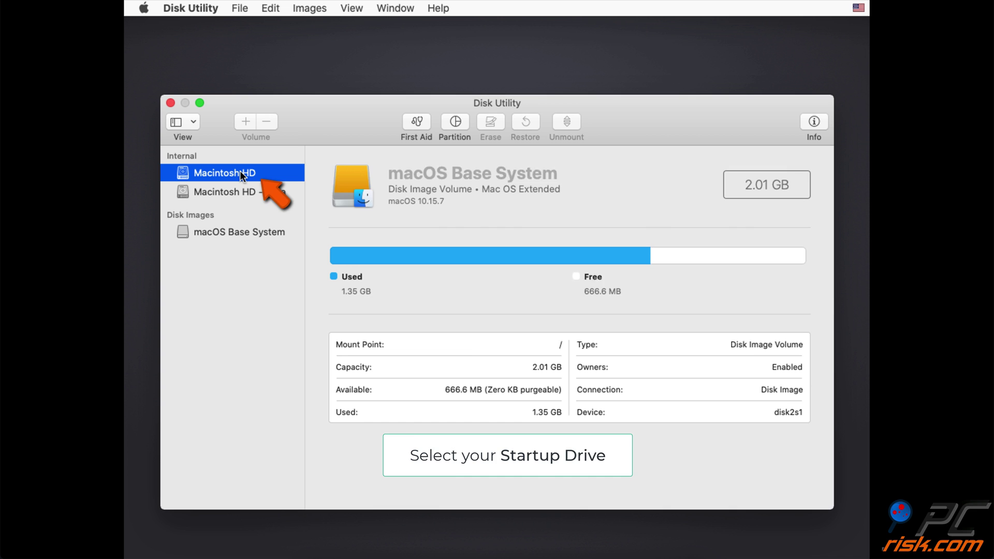
click(420, 127)
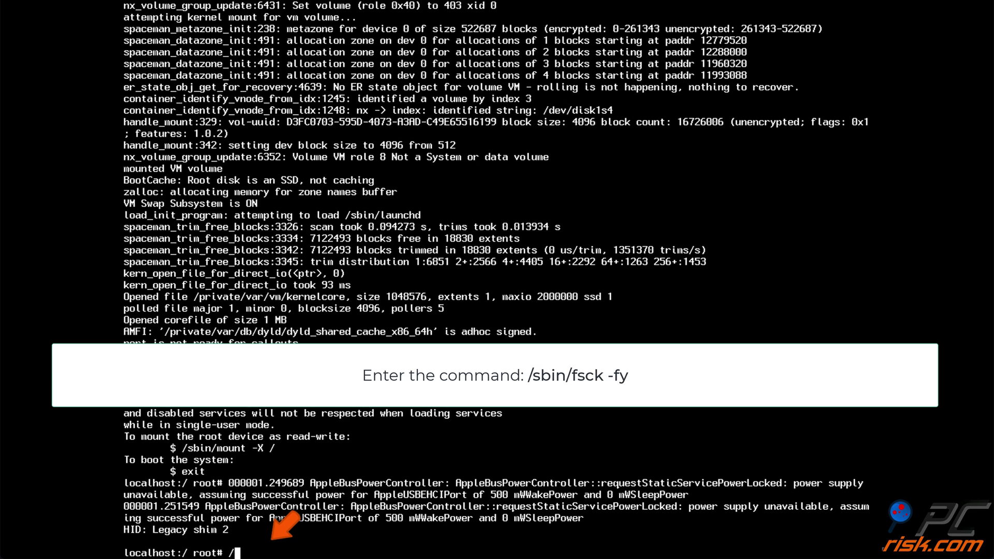
Enter the forced disk check command /sbin/fsck -fy at the single-user root prompt
text(sbin/fsck )
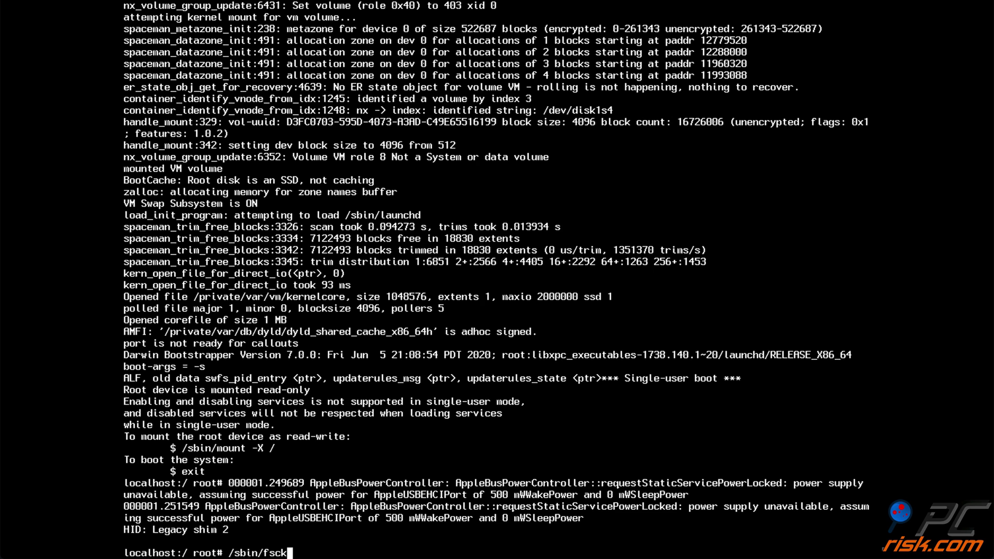
text(-fy)
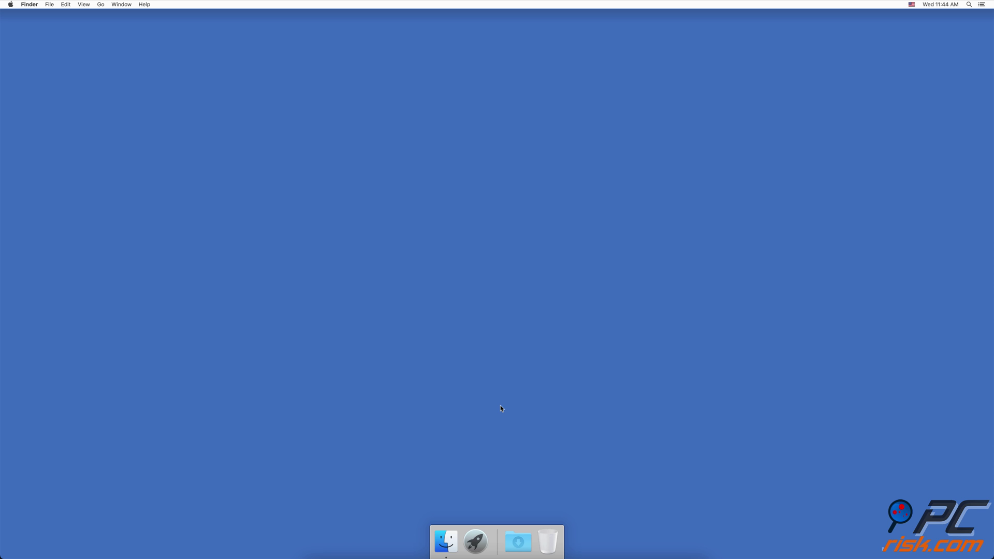
Launch Terminal through a Spotlight search for 'Terminal'
key(super+space)
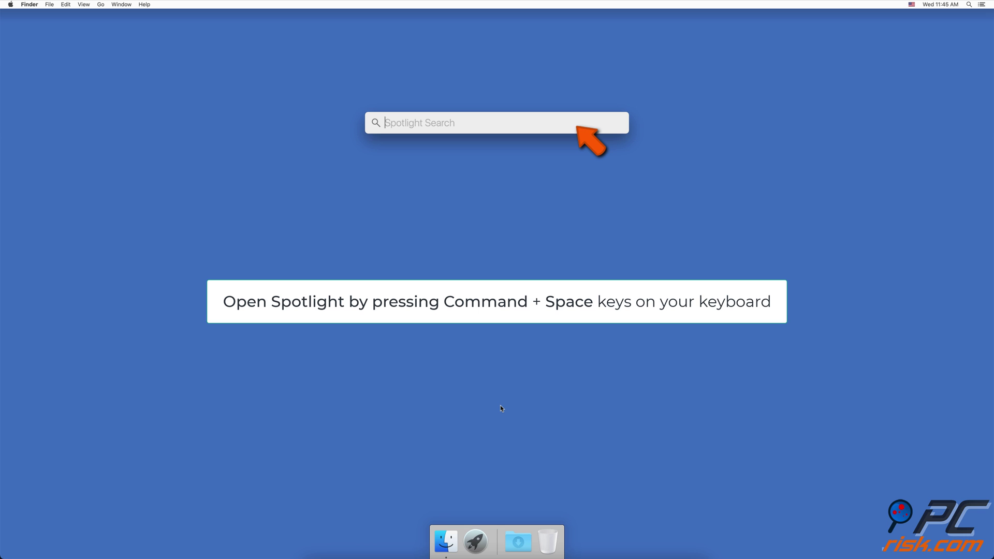
text(Terminal)
key(Return)
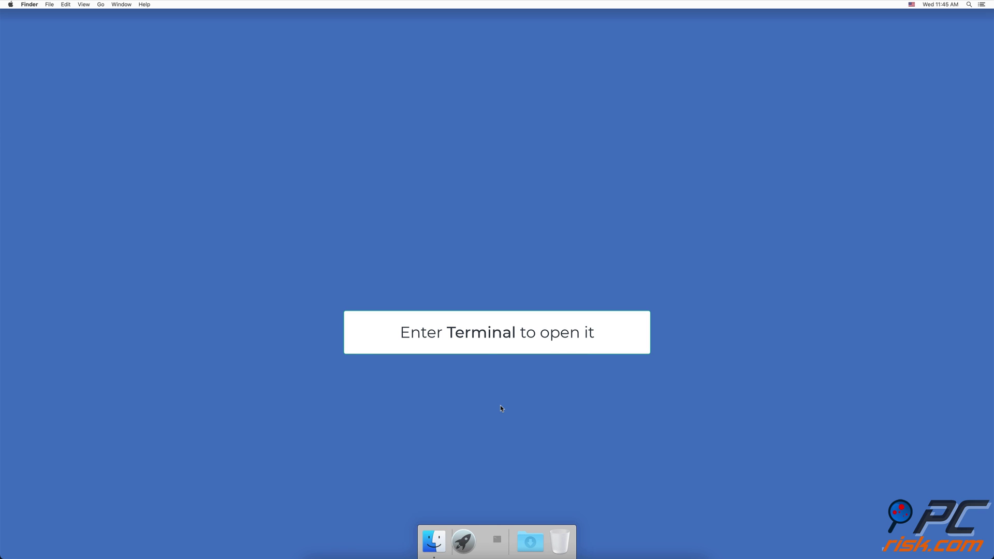
click(496, 437)
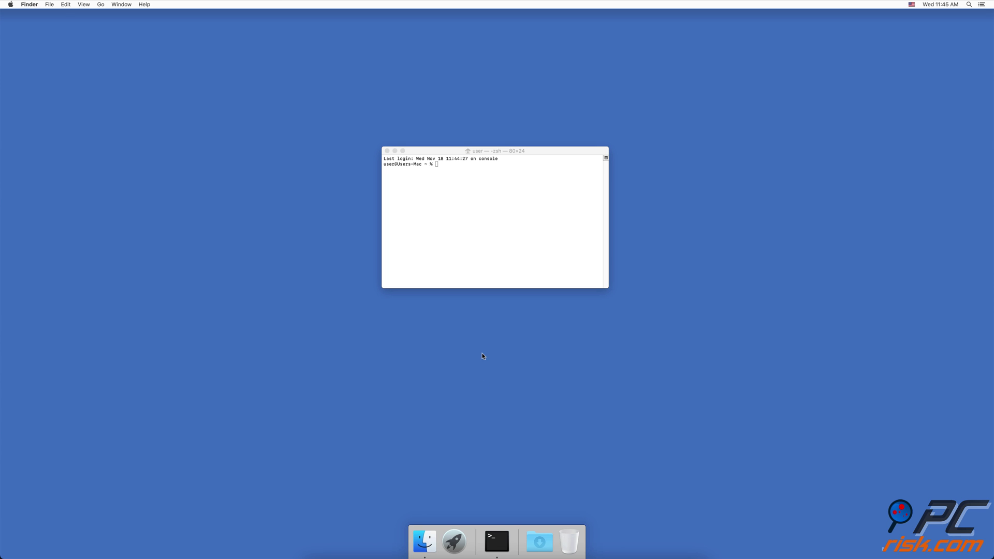
Run sudo chown root and sudo chmod 1775 on "/Volumes/Macintosh HD/"
click(471, 204)
text(sud)
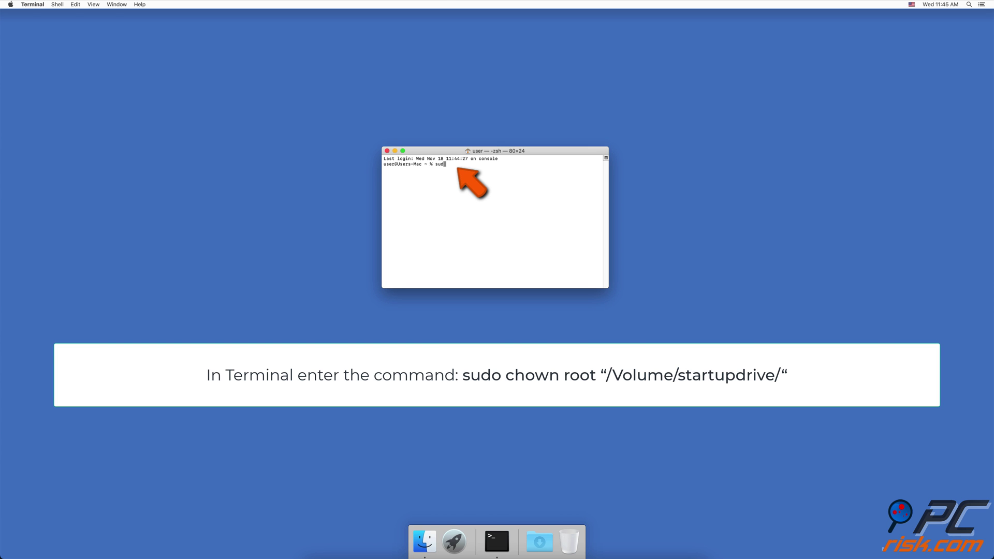
text(o chown)
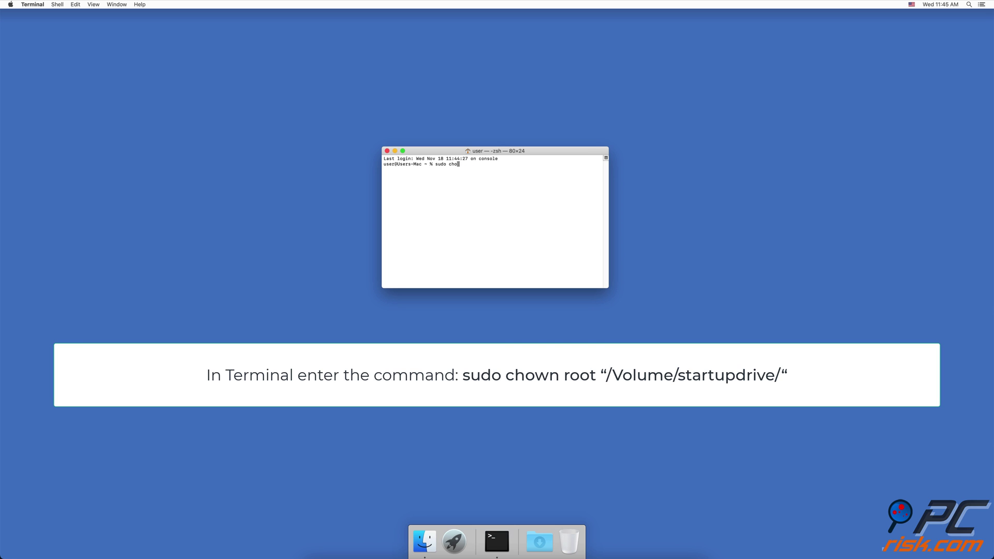
text( root "/Volumes/Macintosh HD/)
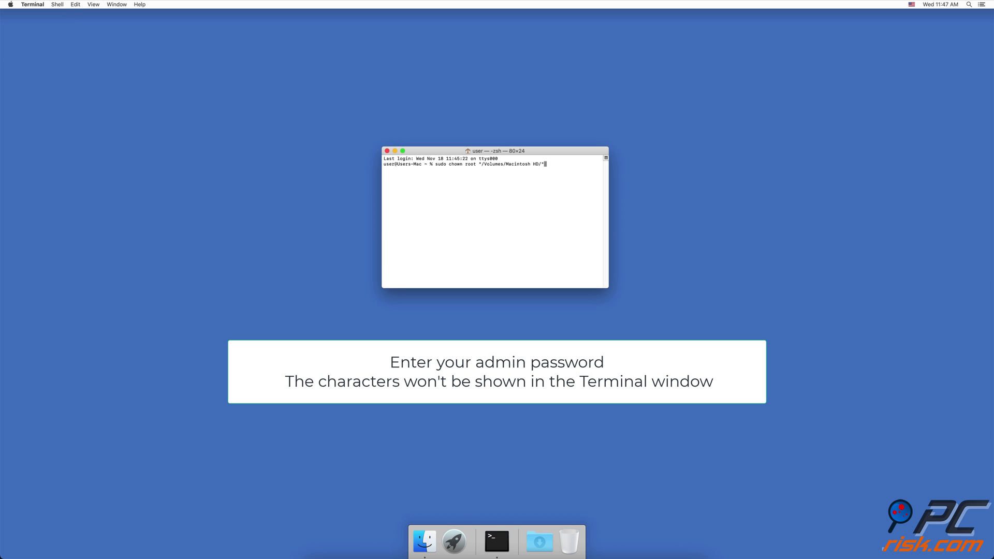
key(Return)
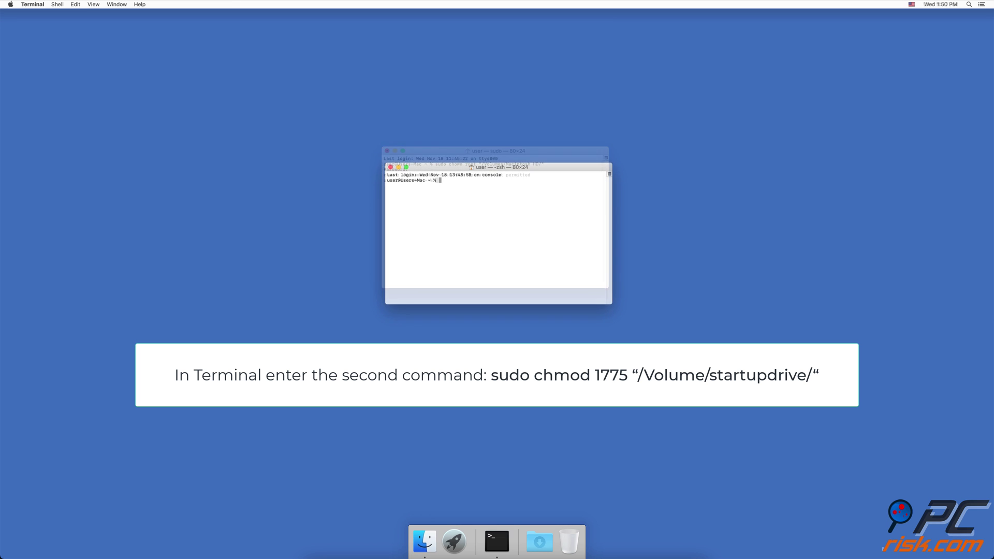
text(sudo ch)
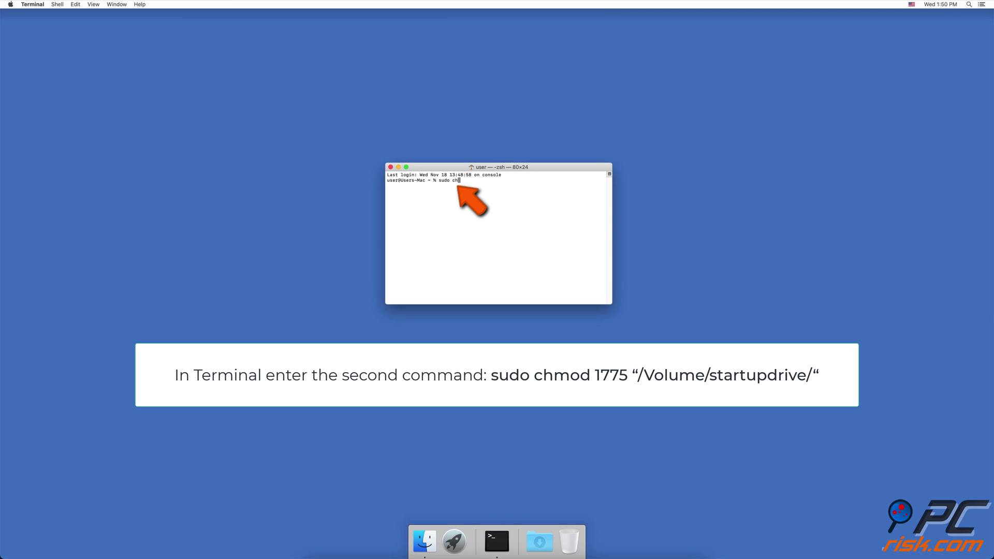
text(mod 1775)
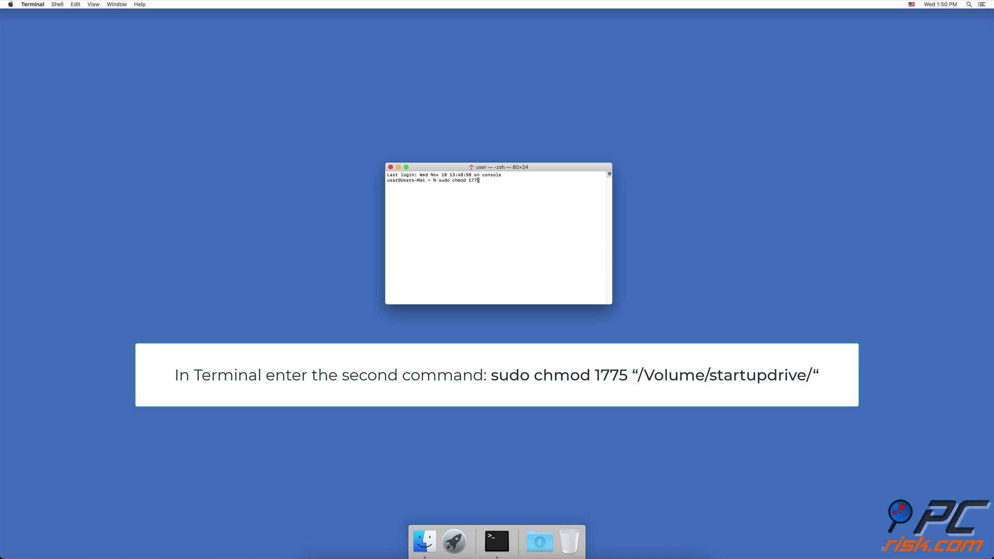
text( "/Volumes/Macintosh HD/")
key(Return)
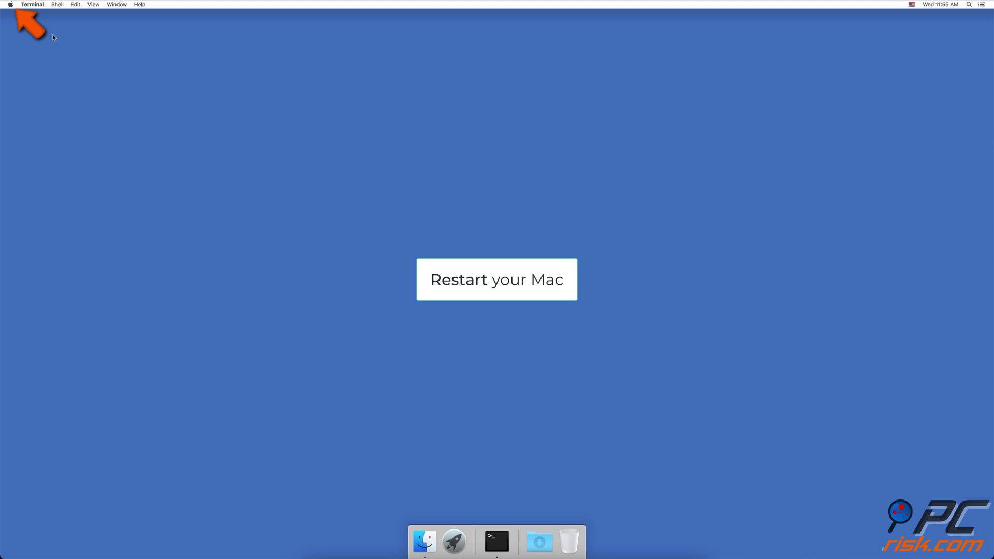
Restart into single-user mode and type the mount -uw / remount command at the root prompt
click(10, 5)
click(37, 76)
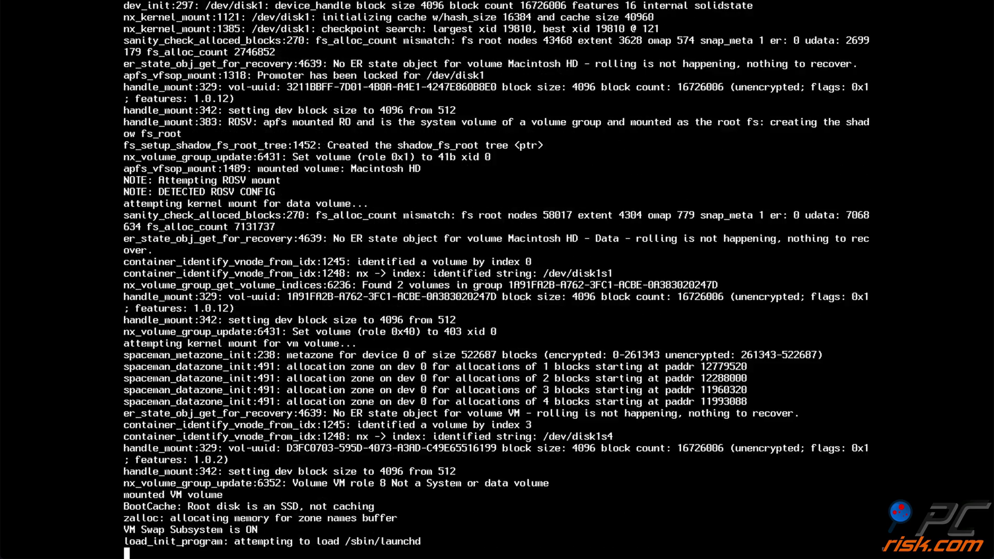
key(Return)
Run 'chown root /' and 'chmod 1775 /', then 'exit' to resume booting macOS
text(m)
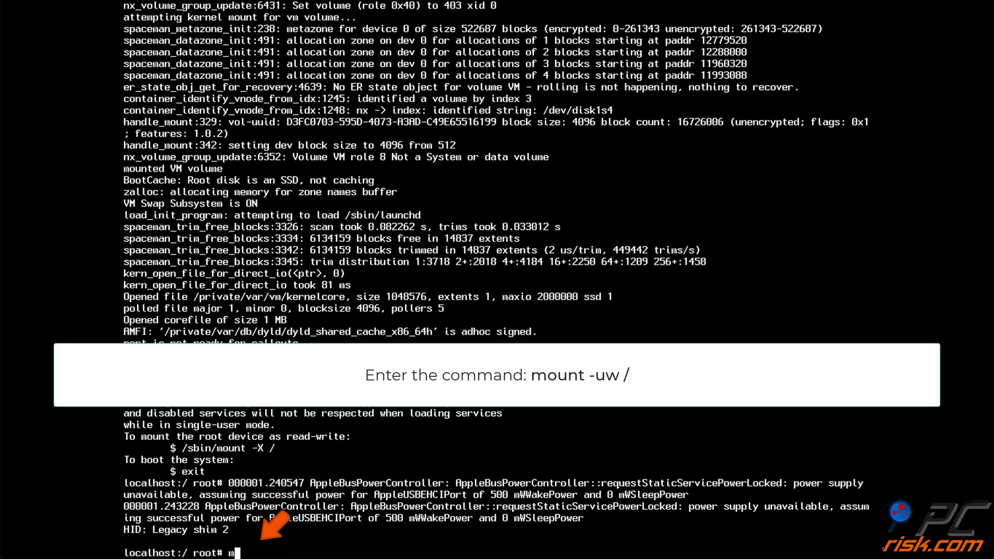
text(ount -uw)
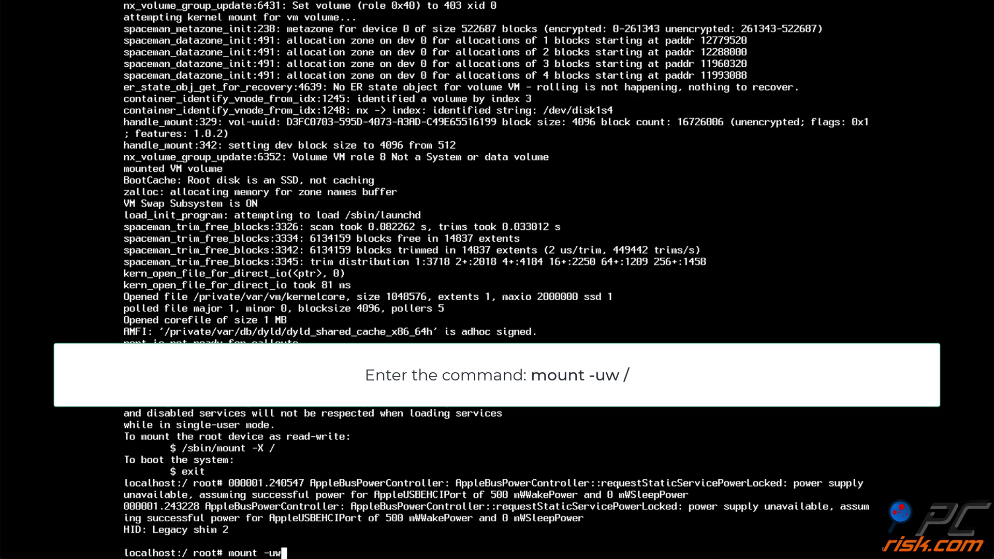
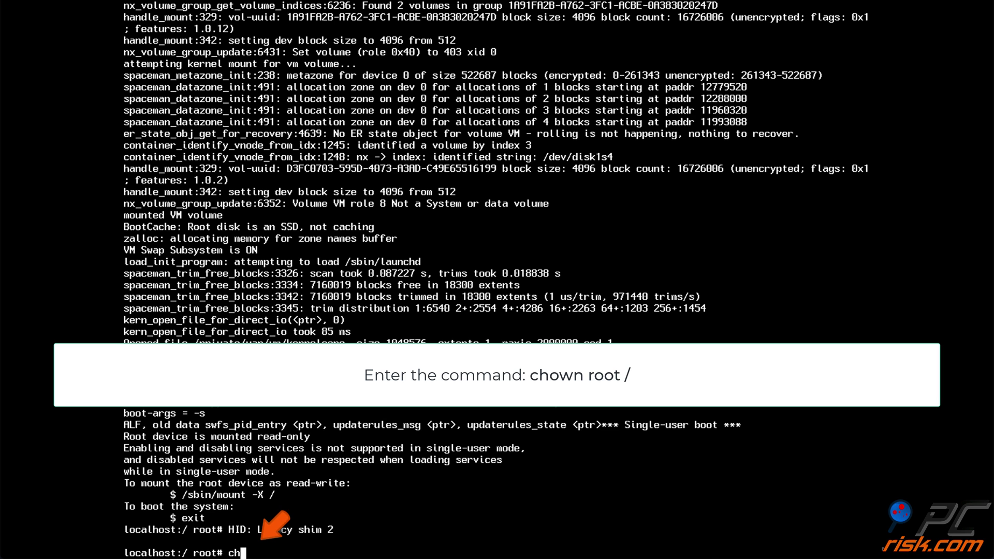
Restart into single-user mode and type the mount -uw / remount command at the root prompt
Run 'chown root /' and 'chmod 1775 /', then 'exit' to resume booting macOS
text(root)
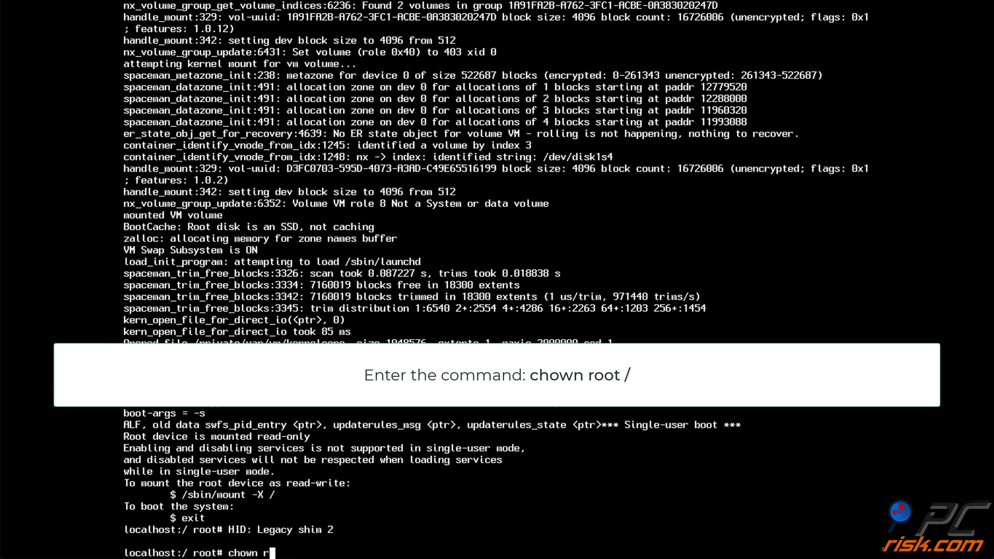
text(root /)
text(ch)
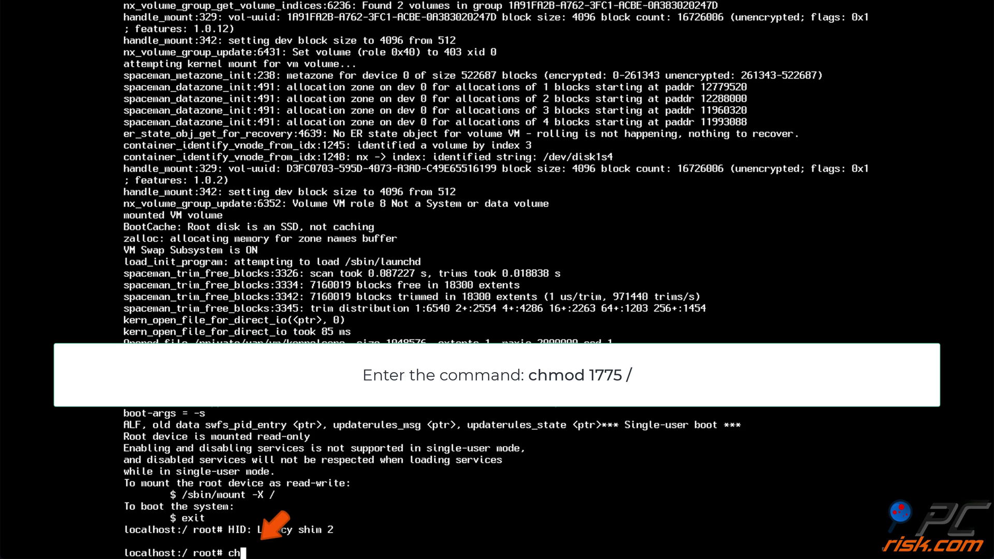
text(mod 1)
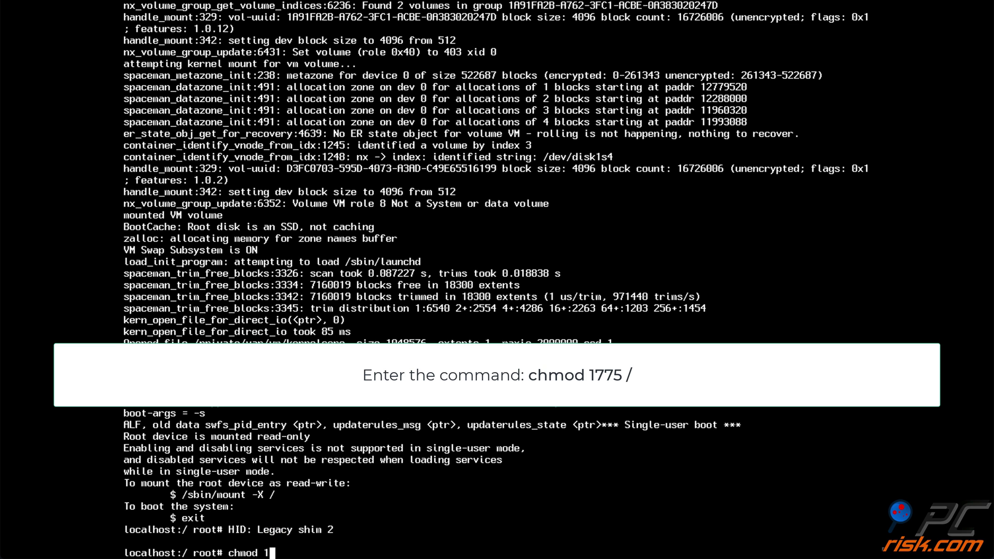
text(775 /)
text(exit)
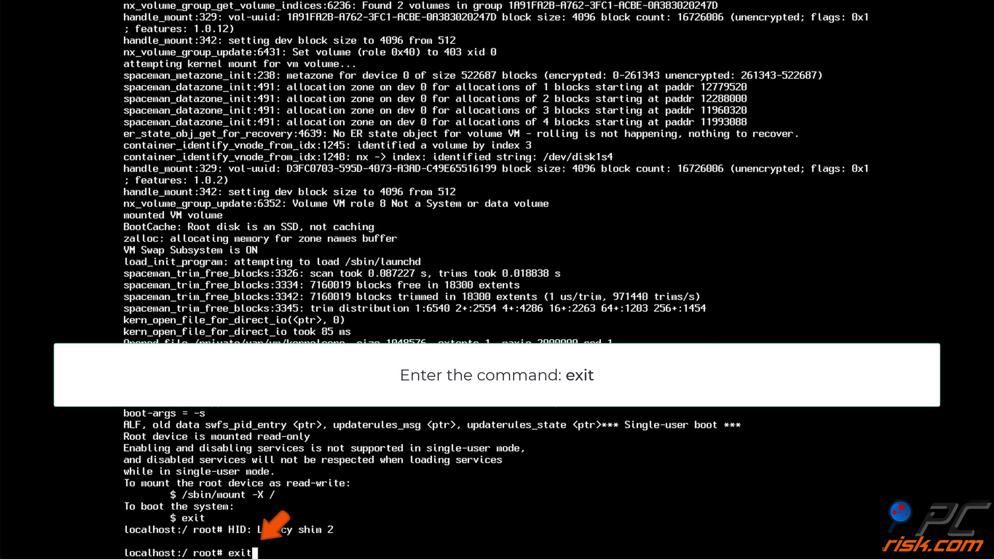
key(Return)
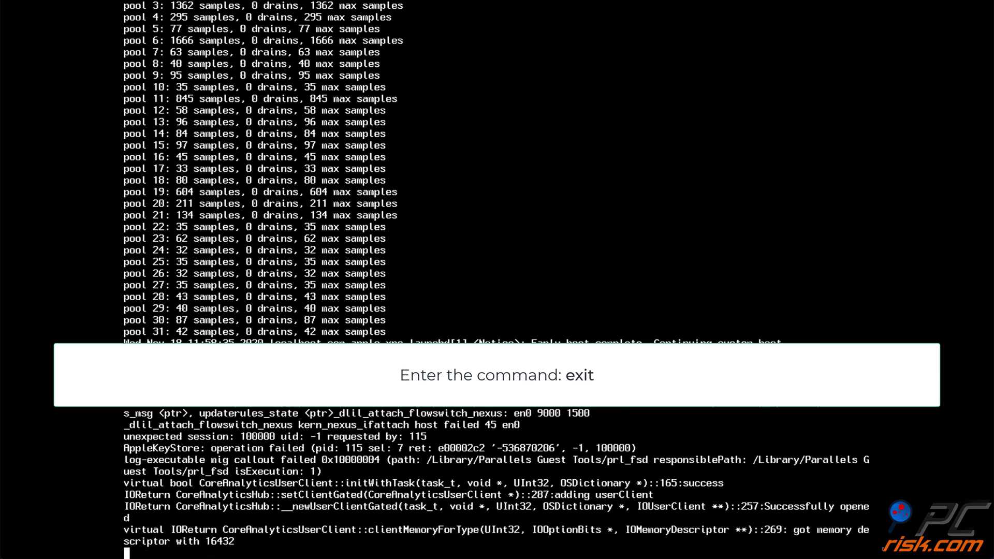